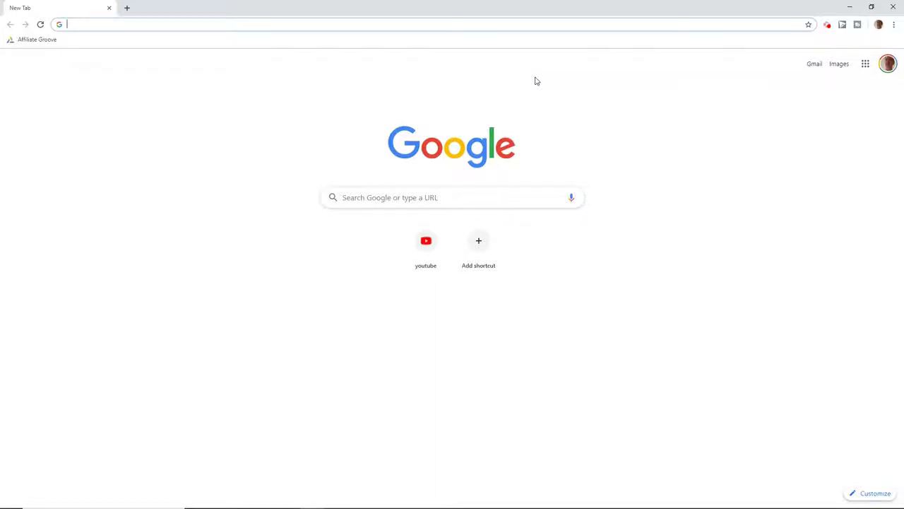
Load optifine.net in Chrome, discarding the autocompleted /login address
{"action": "type", "text": "optif"}
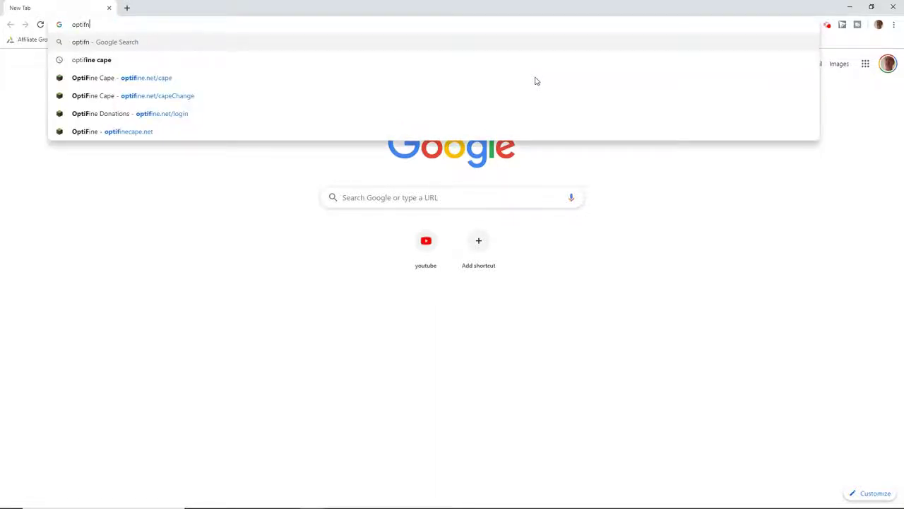
{"action": "type", "text": "ine."}
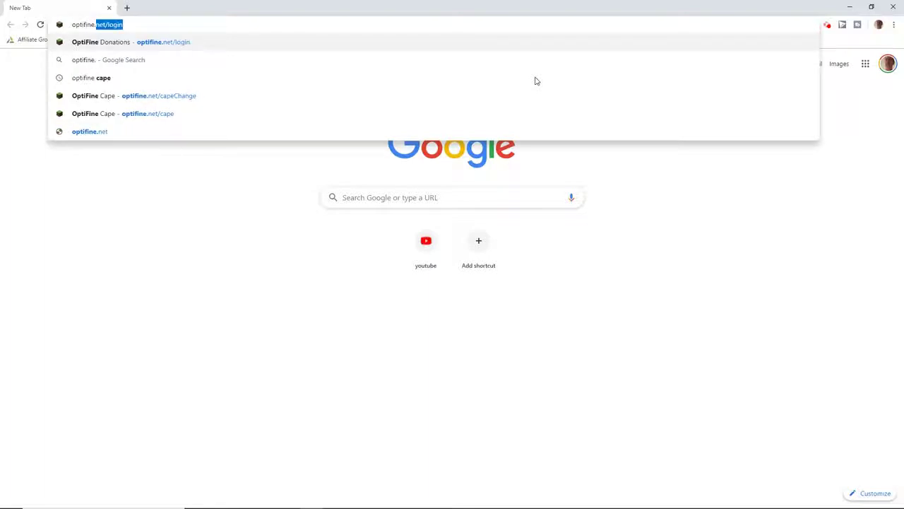
{"action": "key", "text": "BackSpace"}
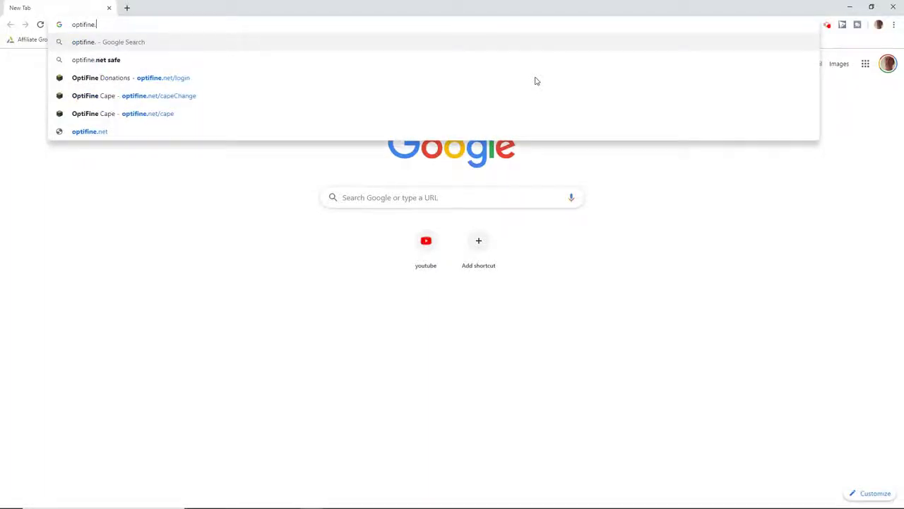
{"action": "type", "text": "net"}
{"action": "key", "text": "Return"}
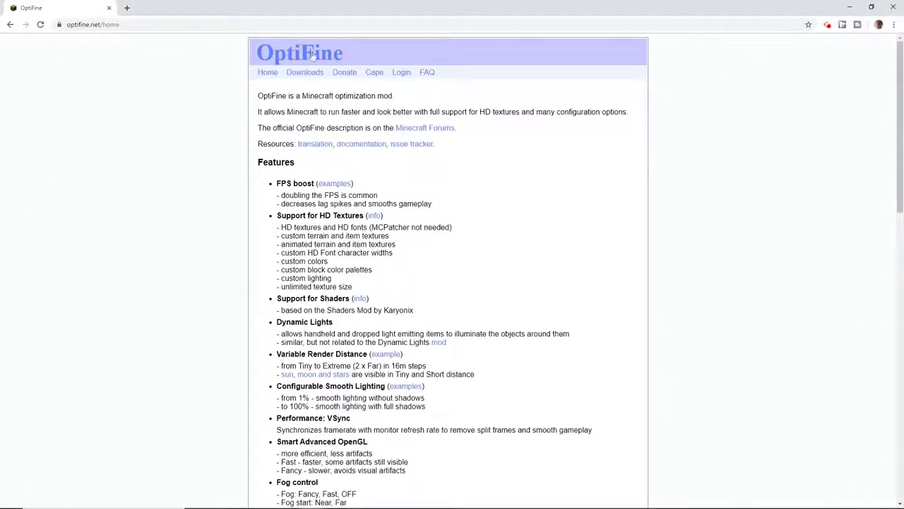
Go to the Change cape page and highlight the first instruction and the required OptiFine version
{"action": "left_click", "coordinate": [373, 72]}
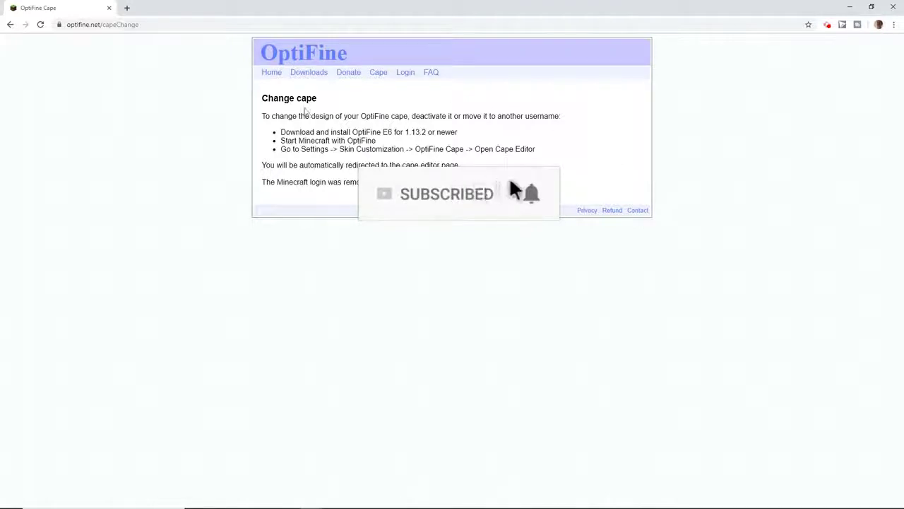
{"action": "left_click_drag", "start_coordinate": [280, 132], "coordinate": [474, 133]}
{"action": "left_click", "coordinate": [474, 134]}
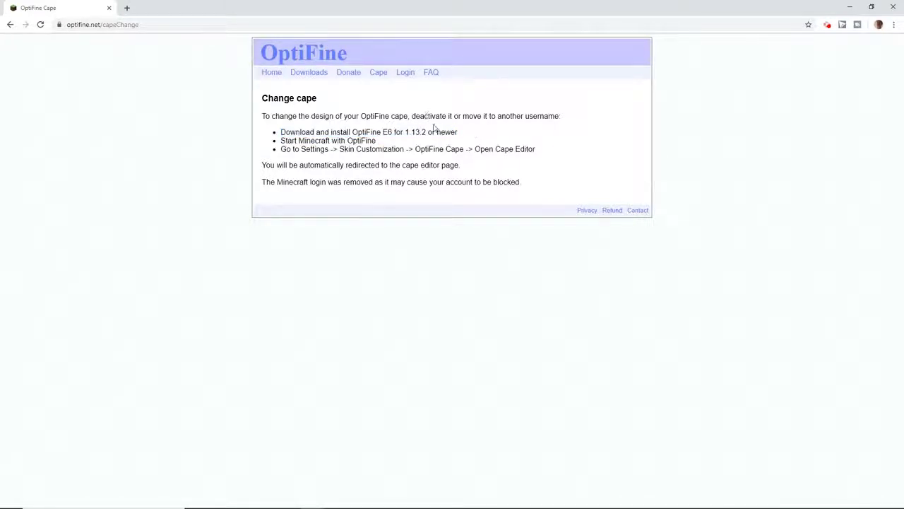
{"action": "left_click_drag", "start_coordinate": [422, 131], "coordinate": [383, 132]}
{"action": "left_click", "coordinate": [282, 150]}
Highlight the OptiFine E6 for 1.13.2 requirement and the Skin Customization settings path
{"action": "left_click_drag", "start_coordinate": [353, 133], "coordinate": [470, 141]}
{"action": "left_click", "coordinate": [345, 162]}
{"action": "left_click_drag", "start_coordinate": [291, 150], "coordinate": [537, 157]}
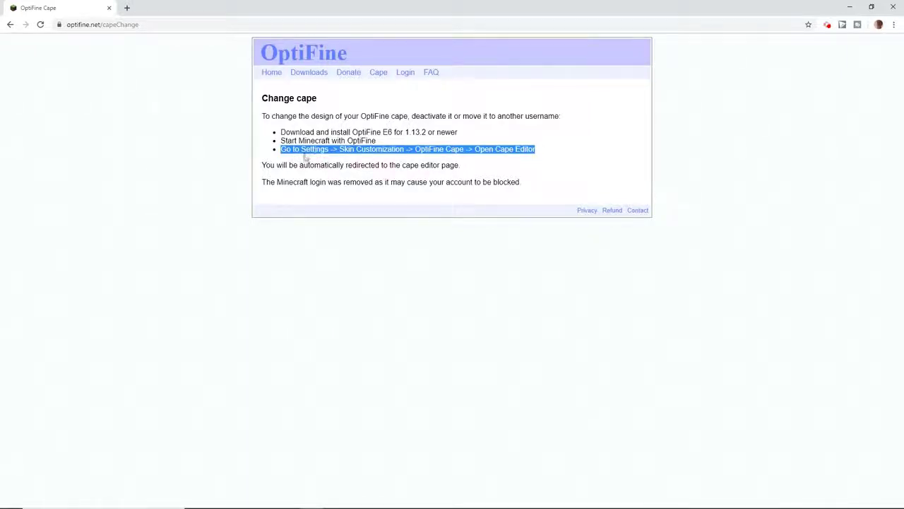
{"action": "left_click", "coordinate": [330, 150]}
{"action": "left_click_drag", "start_coordinate": [282, 150], "coordinate": [409, 144]}
{"action": "left_click", "coordinate": [414, 148]}
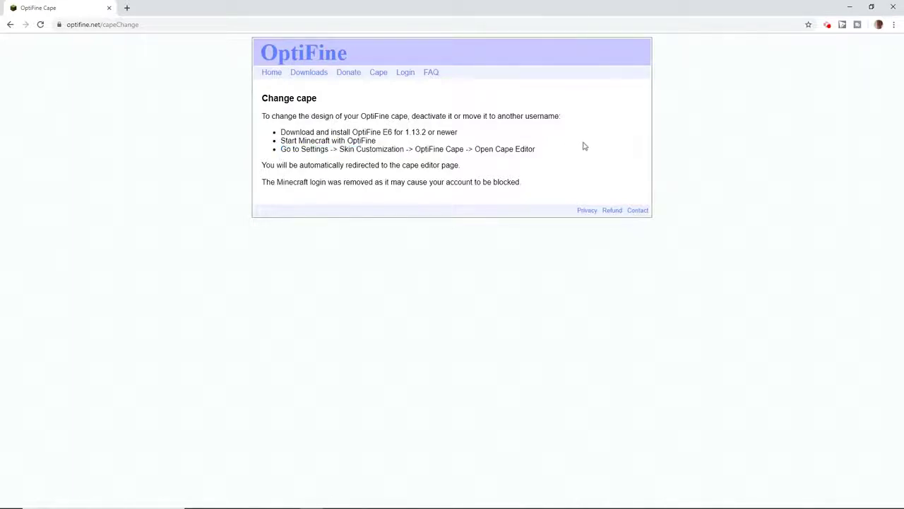
In the Downloads list, locate the Minecraft 1.13.2 section for OptiFine HD U E6
{"action": "left_click", "coordinate": [319, 75]}
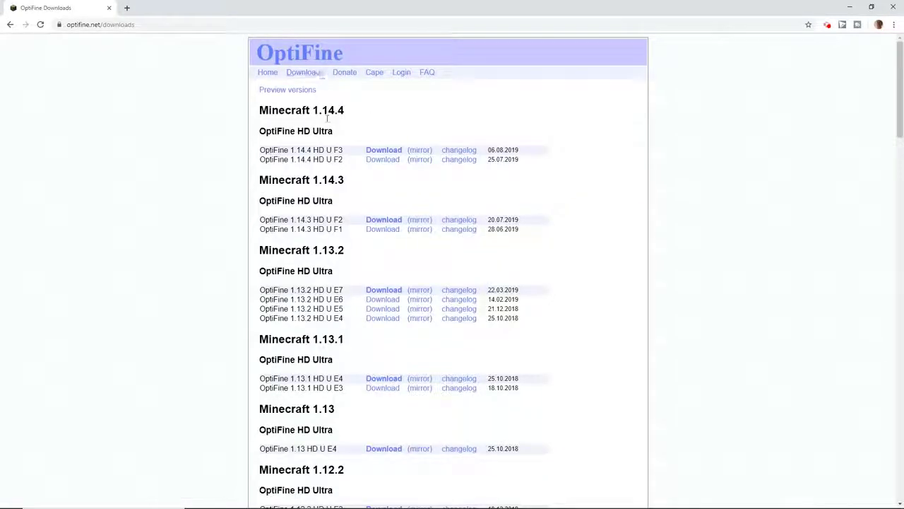
{"action": "double_click", "coordinate": [320, 250]}
{"action": "left_click", "coordinate": [353, 277]}
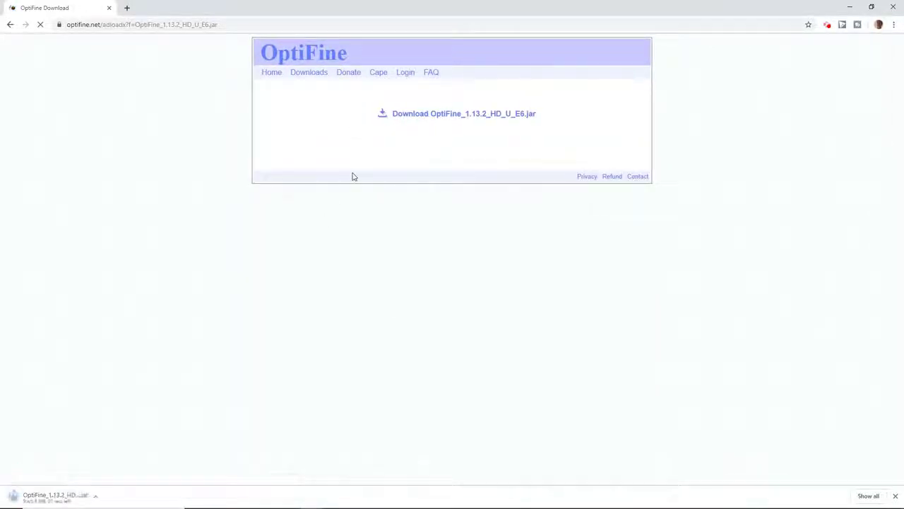
Keep the downloaded OptiFine jar despite the warning and run its 1.13.2 installer
{"action": "left_click", "coordinate": [128, 7]}
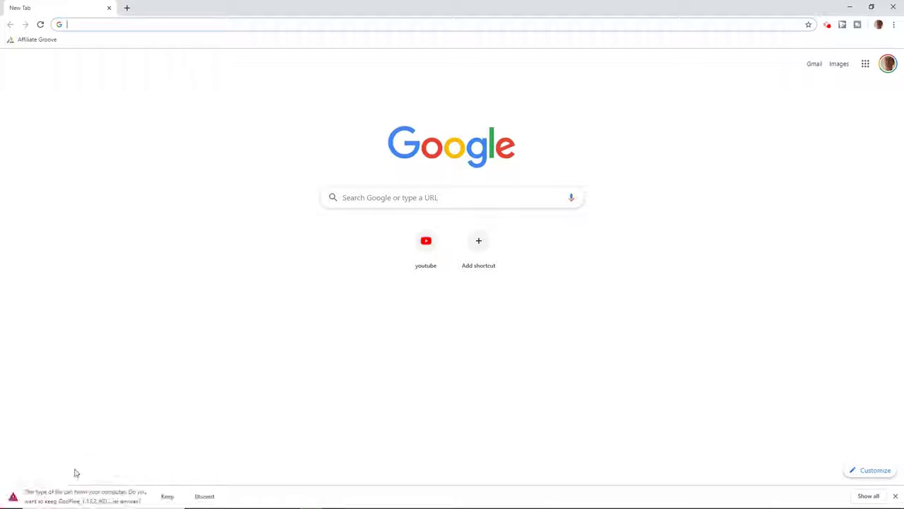
{"action": "left_click", "coordinate": [167, 497]}
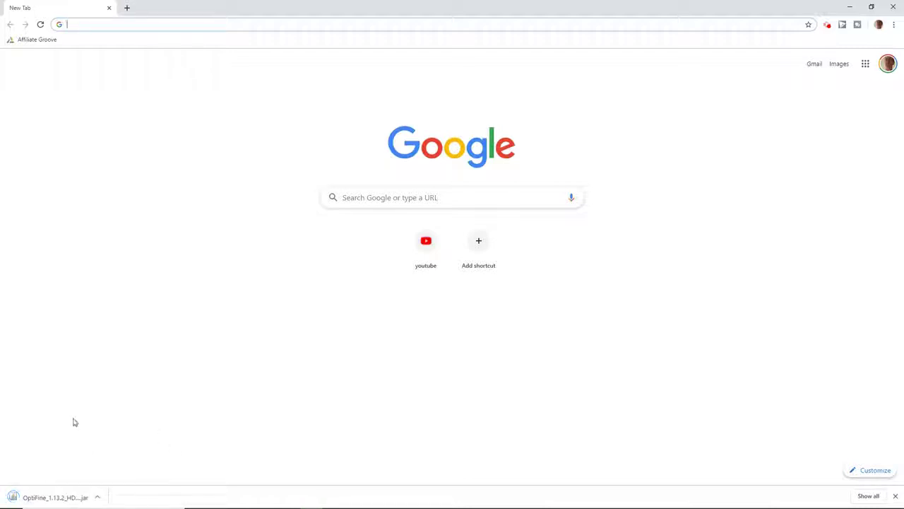
{"action": "left_click", "coordinate": [48, 498]}
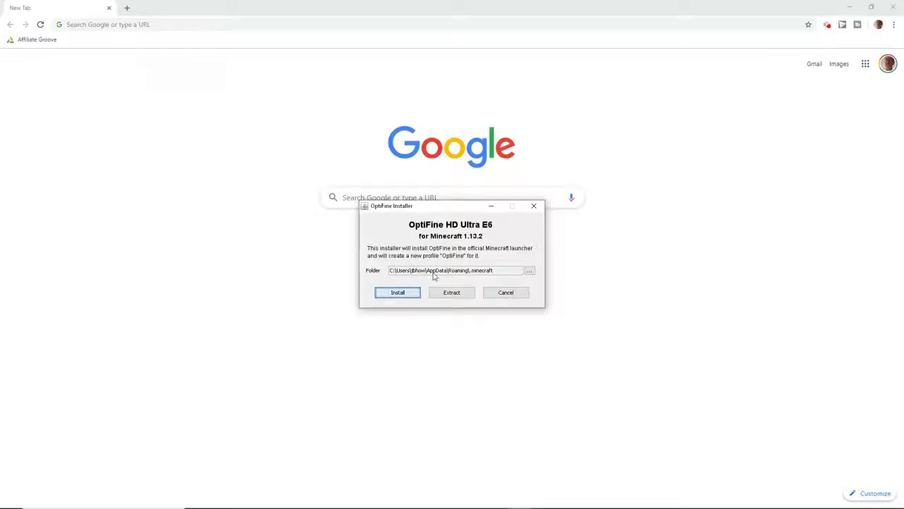
Bring the installer to the front, reposition it, and confirm the successful installation message
{"action": "left_click", "coordinate": [394, 314]}
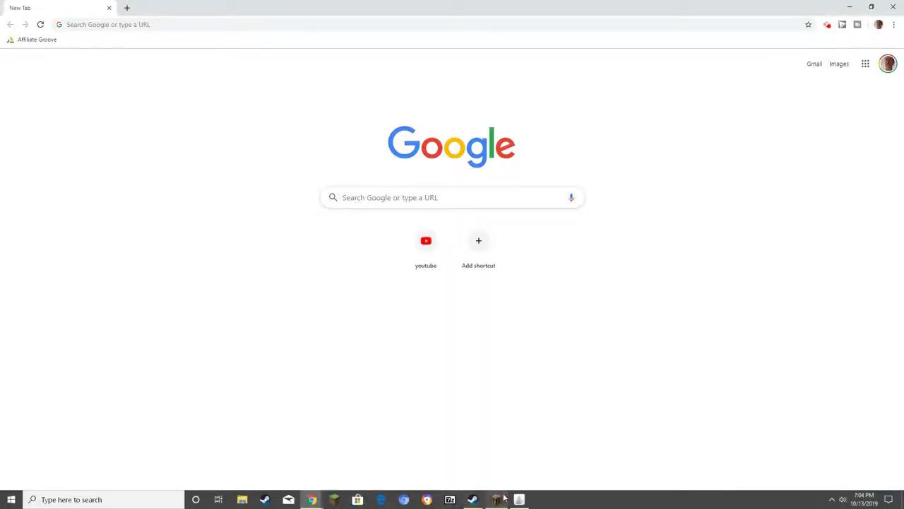
{"action": "left_click", "coordinate": [519, 499]}
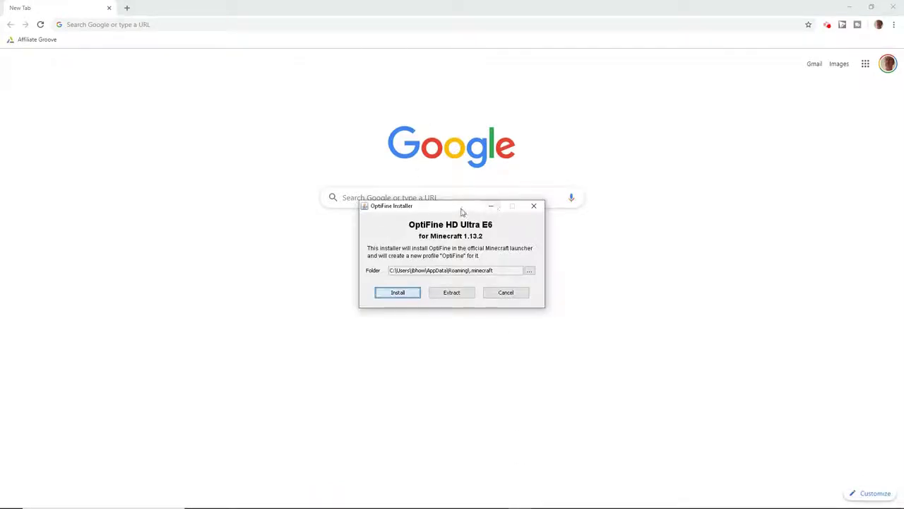
{"action": "left_click_drag", "start_coordinate": [459, 209], "coordinate": [466, 133]}
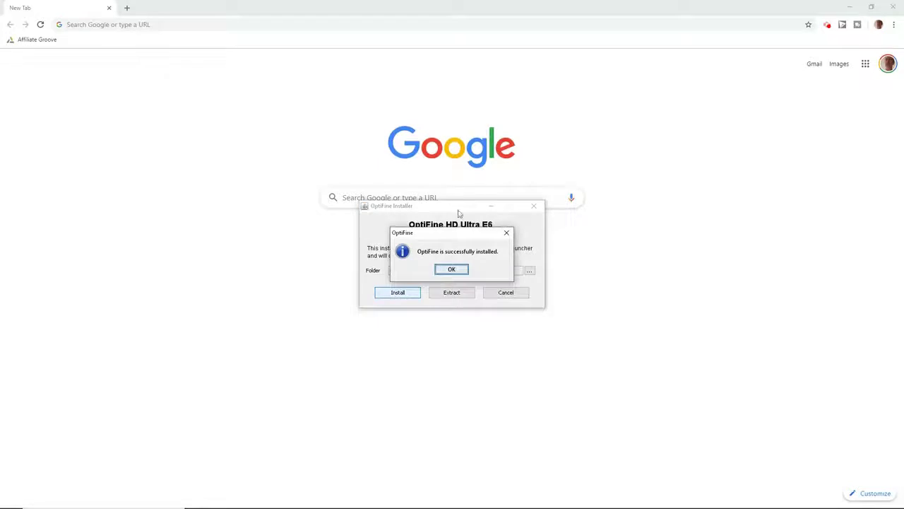
{"action": "left_click", "coordinate": [452, 267]}
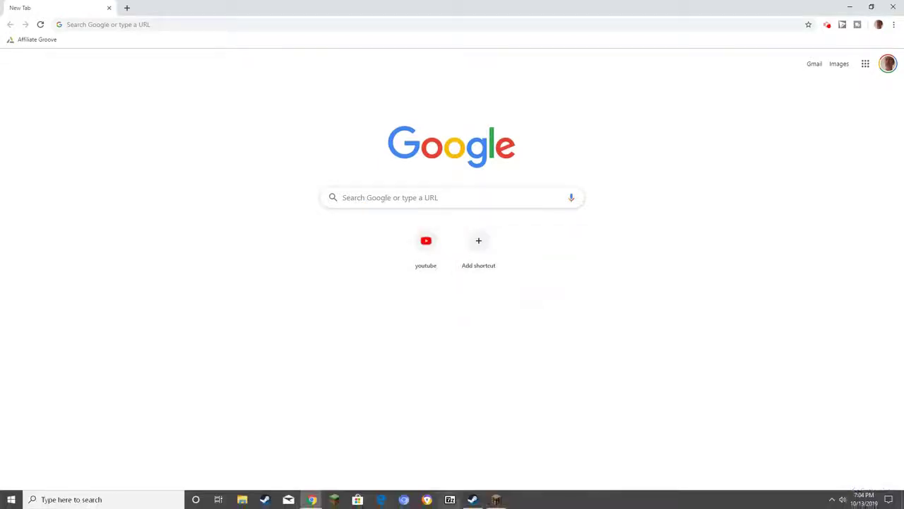
Create a launcher installation using 1.13.2-OptiFine_HD_U_E6, then switch back to the running game
{"action": "left_click", "coordinate": [335, 499]}
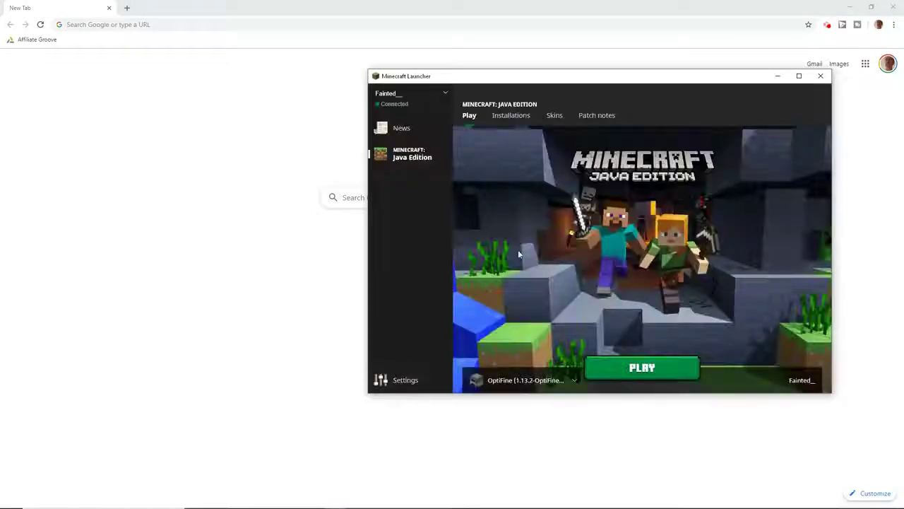
{"action": "left_click", "coordinate": [493, 116]}
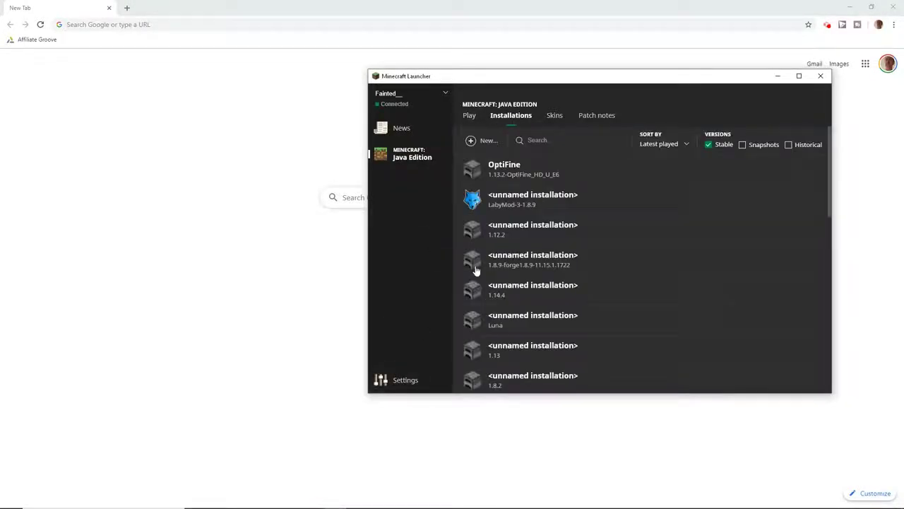
{"action": "triple_click", "coordinate": [471, 140]}
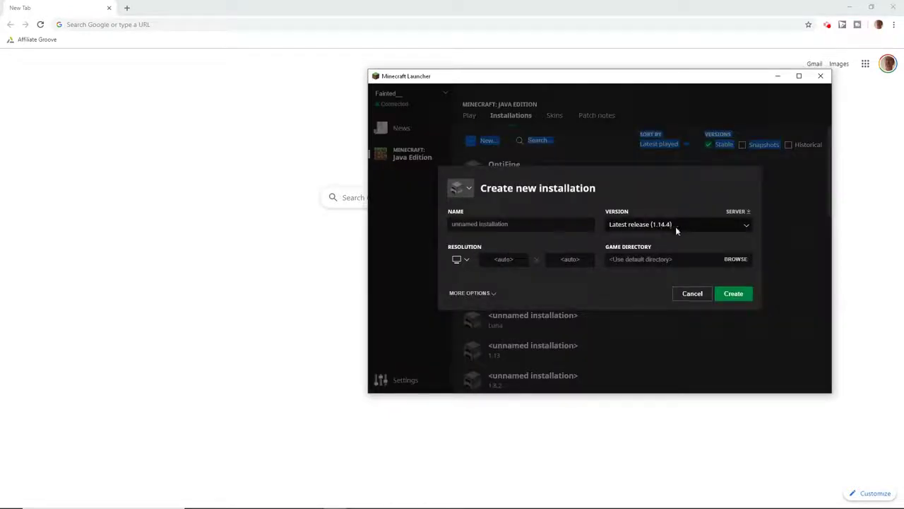
{"action": "left_click", "coordinate": [656, 227]}
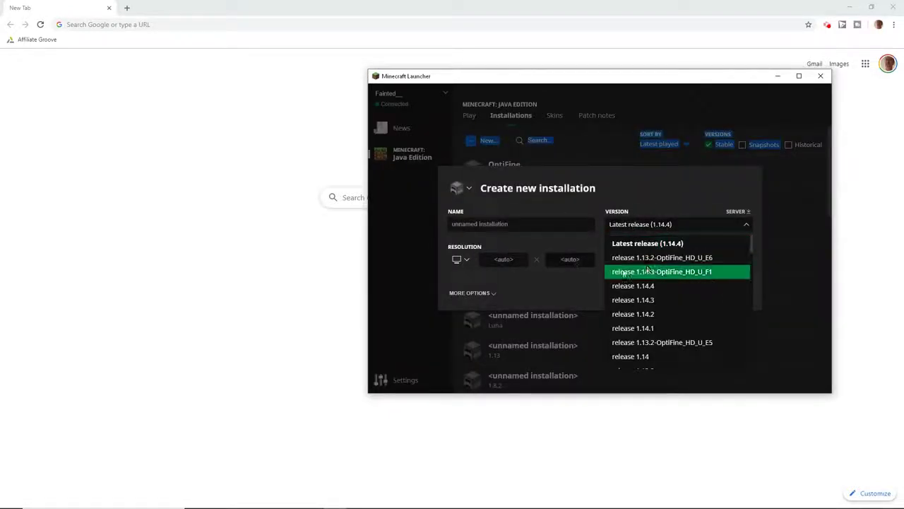
{"action": "left_click", "coordinate": [658, 258]}
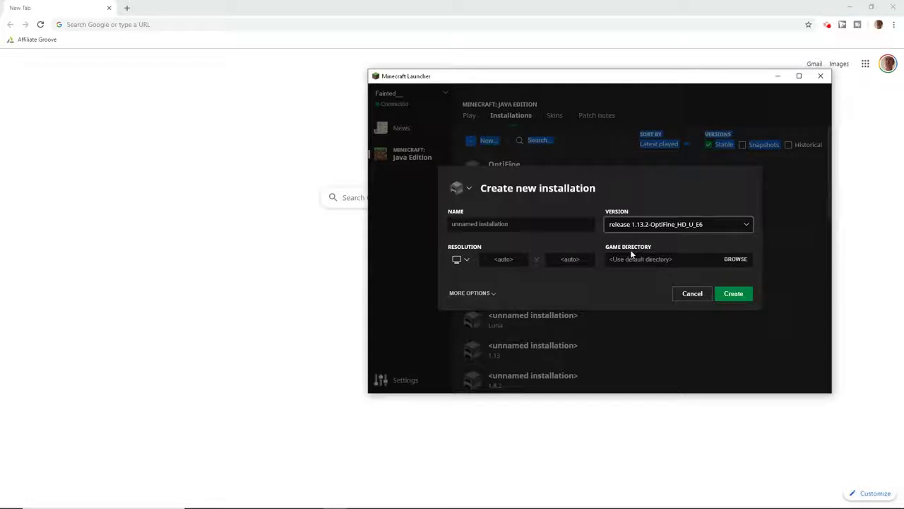
{"action": "left_click", "coordinate": [735, 293]}
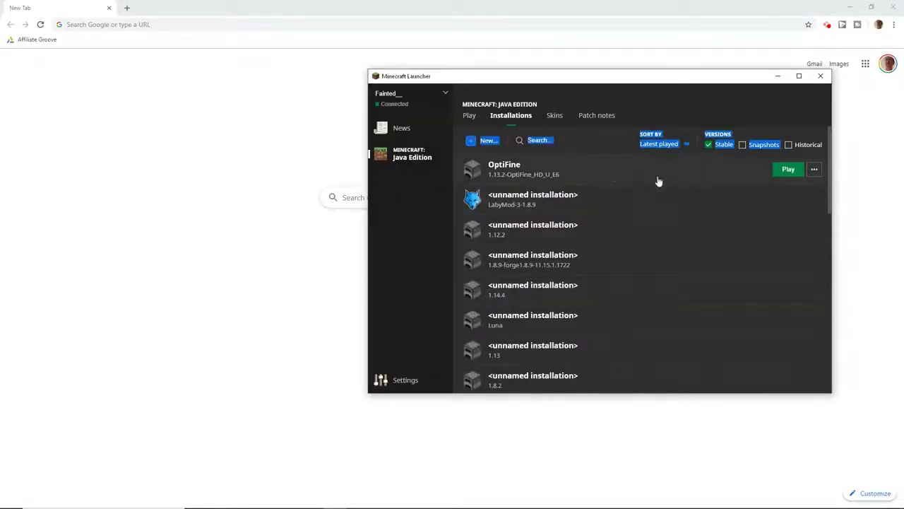
{"action": "mouse_move", "coordinate": [497, 500]}
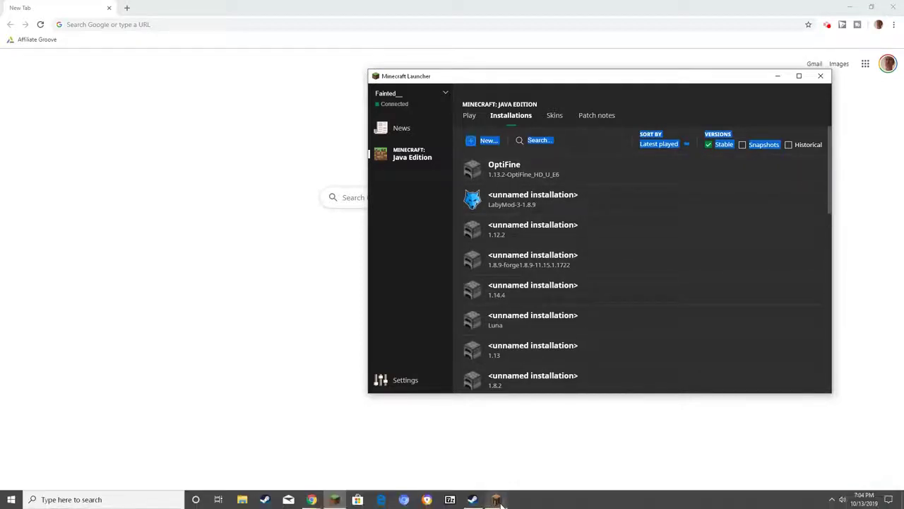
{"action": "left_click", "coordinate": [478, 463]}
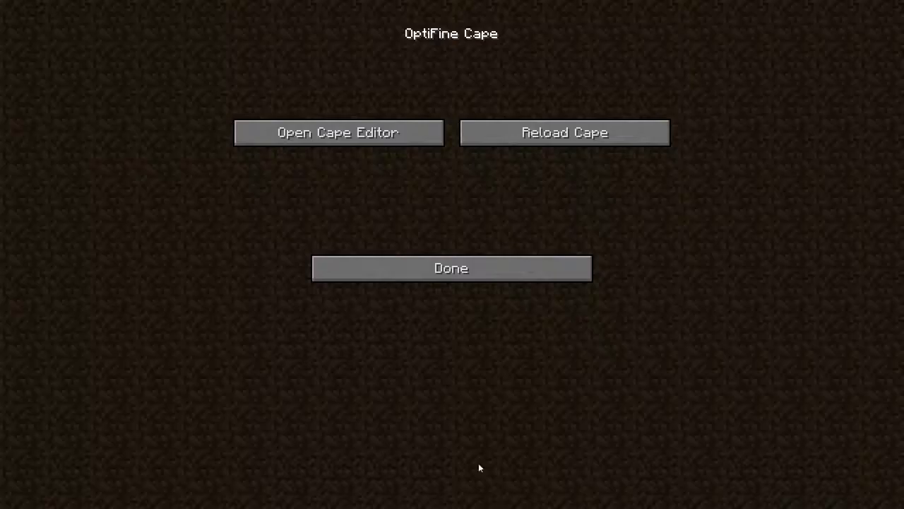
Back out to the main menu, then go Options > Skin Customization > OptiFine Cape > Open Cape Editor
{"action": "left_click", "coordinate": [438, 279]}
{"action": "left_click", "coordinate": [446, 273]}
{"action": "left_click", "coordinate": [470, 334]}
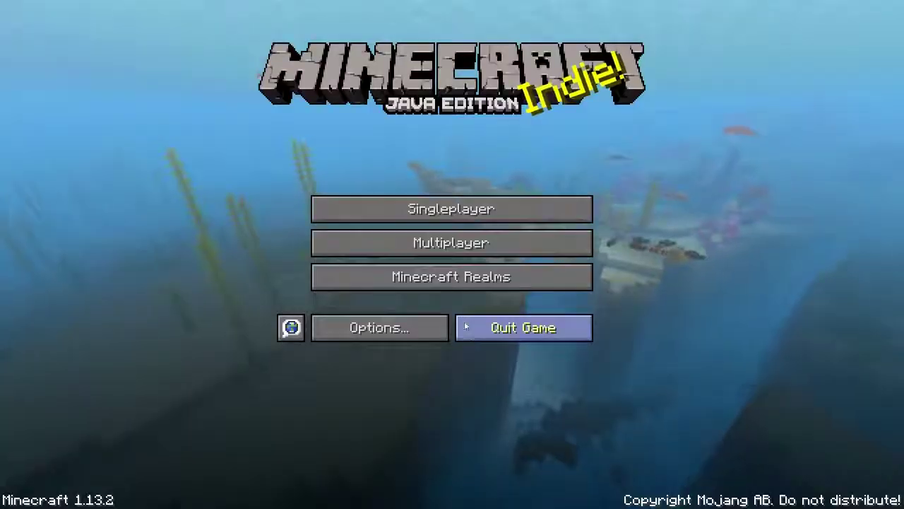
{"action": "left_click", "coordinate": [388, 328]}
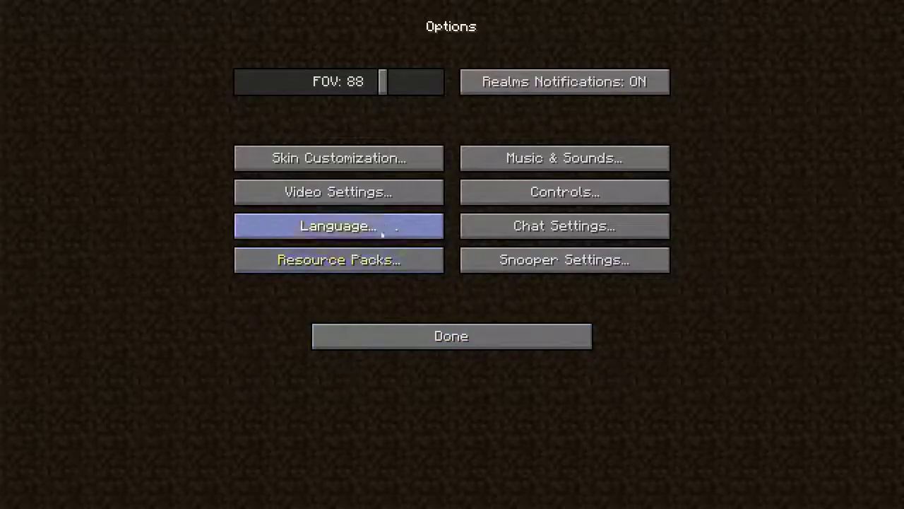
{"action": "left_click", "coordinate": [361, 161]}
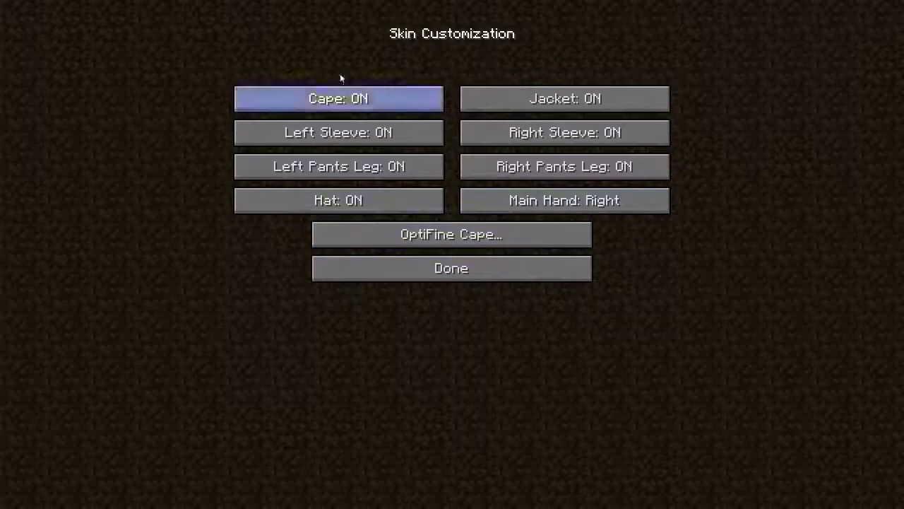
{"action": "left_click", "coordinate": [453, 225]}
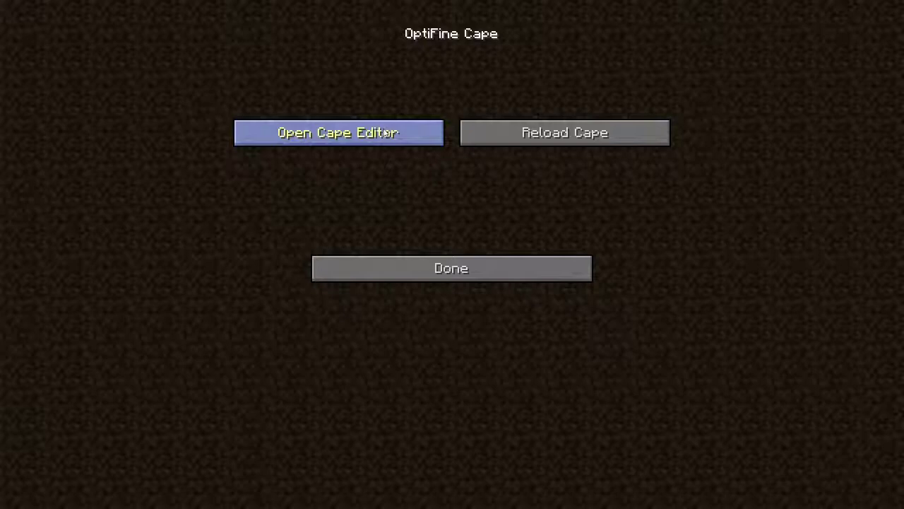
{"action": "left_click", "coordinate": [387, 133]}
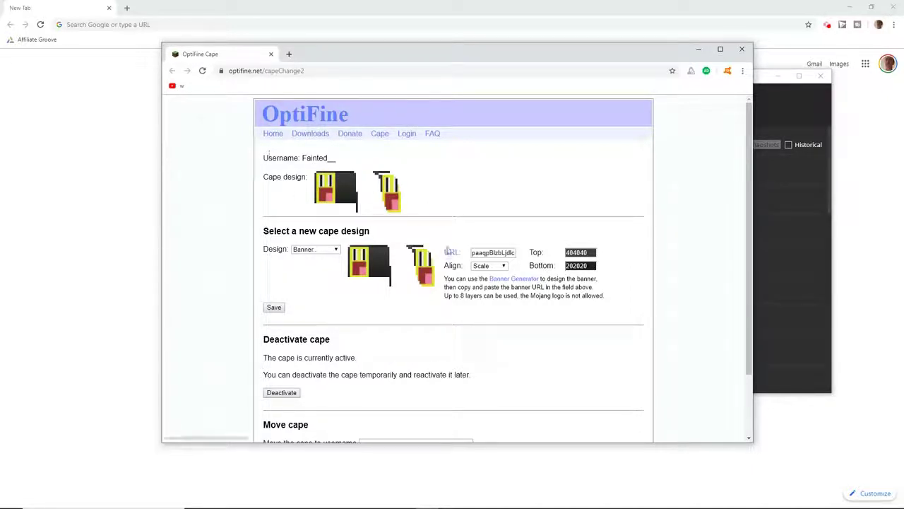
{"action": "scroll", "coordinate": [445, 283], "scroll_direction": "down", "scroll_amount": 2}
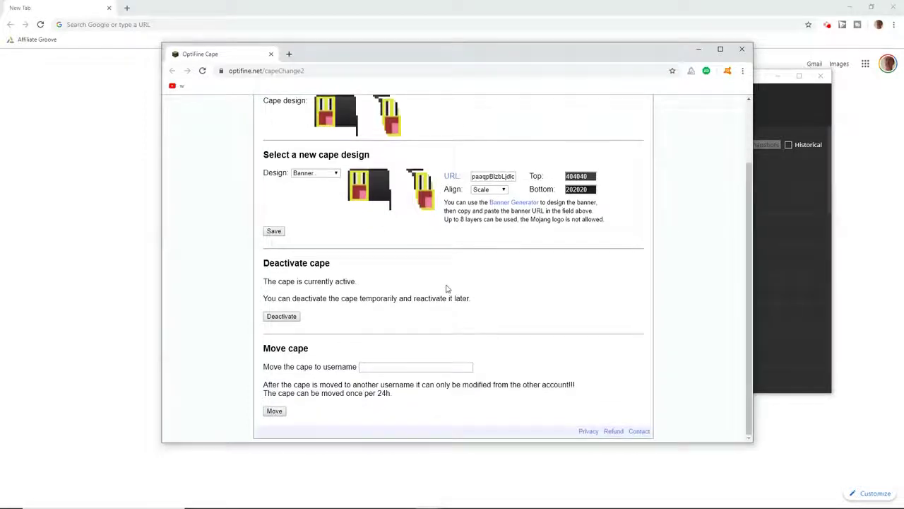
{"action": "scroll", "coordinate": [448, 296], "scroll_direction": "up", "scroll_amount": 2}
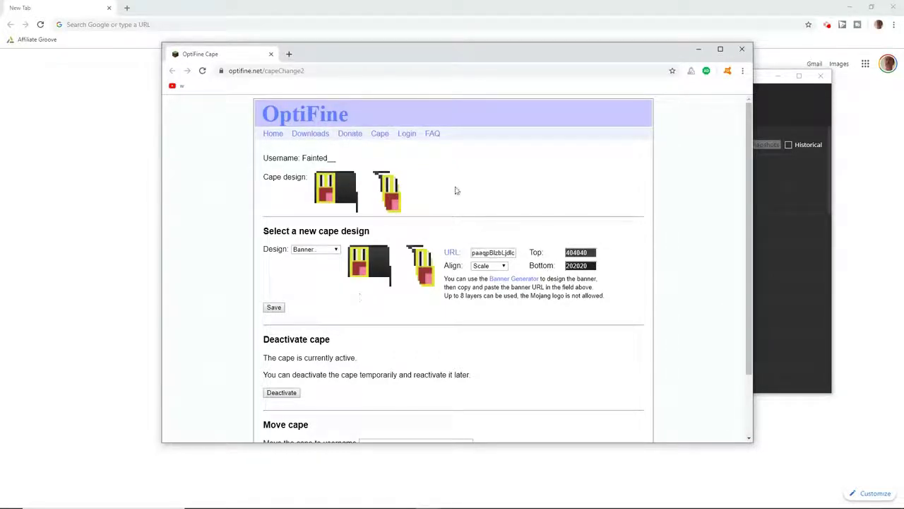
{"action": "left_click", "coordinate": [332, 253]}
{"action": "left_click", "coordinate": [334, 250]}
{"action": "left_click", "coordinate": [290, 55]}
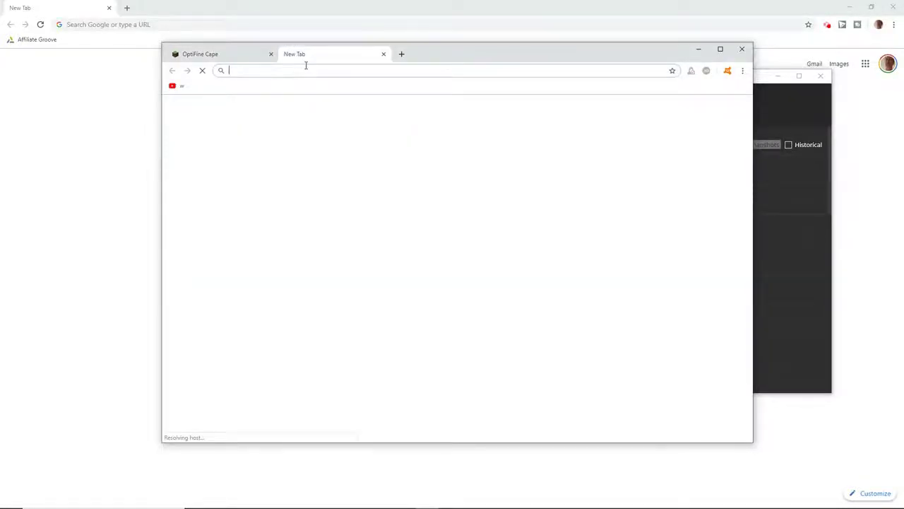
{"action": "type", "text": "www.nee"}
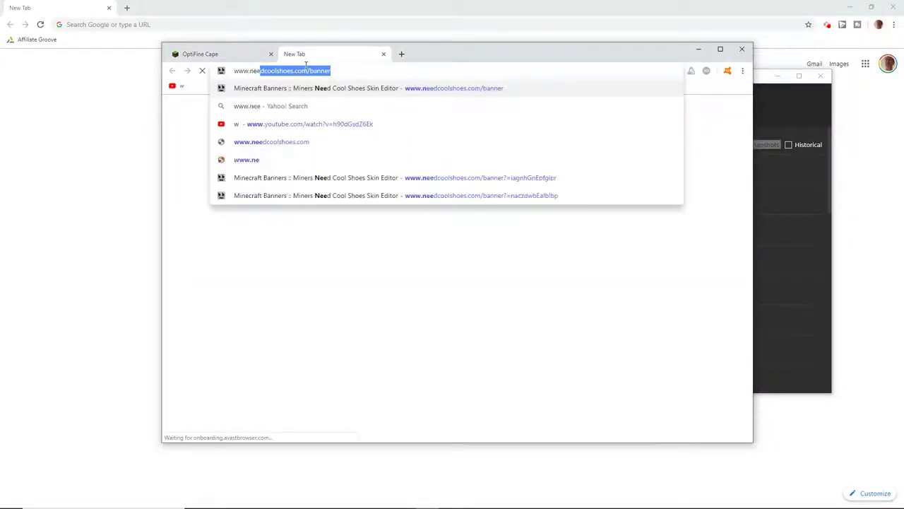
{"action": "type", "text": "dco"}
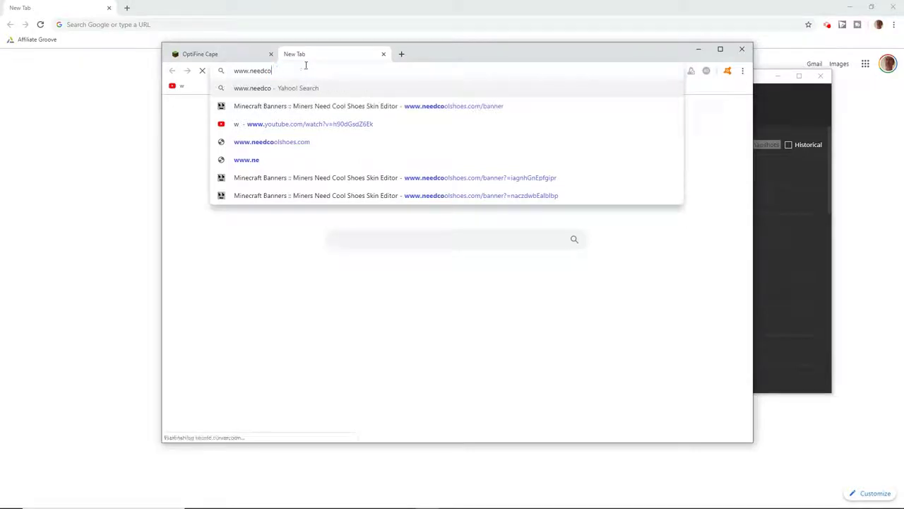
{"action": "type", "text": "olshoes.com/banner"}
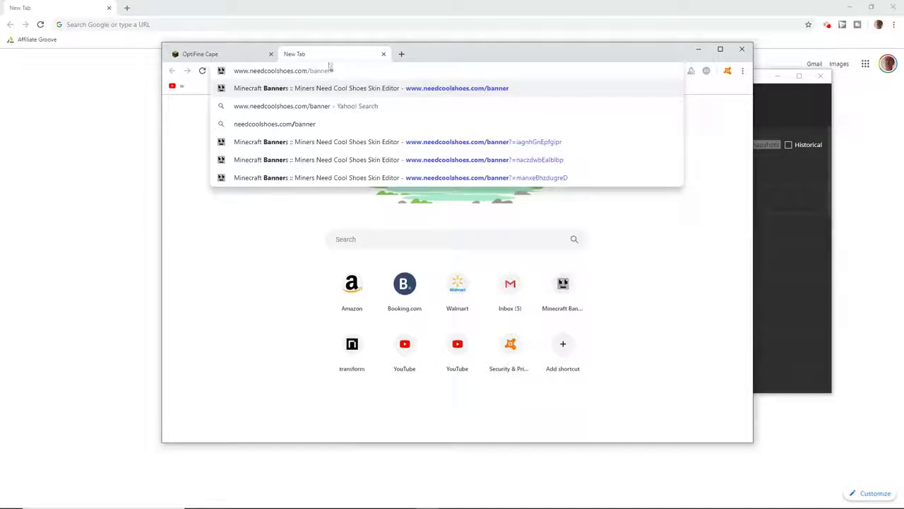
{"action": "key", "text": "Return"}
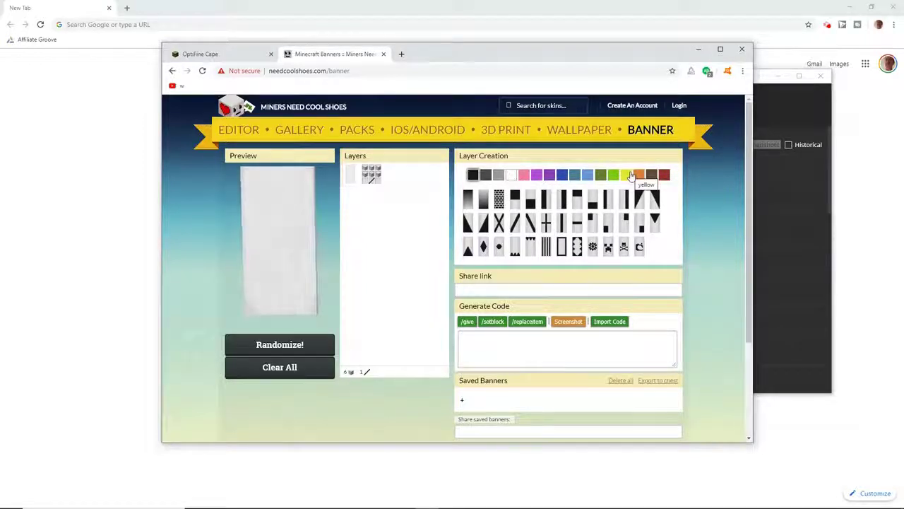
Add red, white and blue vertical stripe layers to the blank banner
{"action": "left_click", "coordinate": [664, 175]}
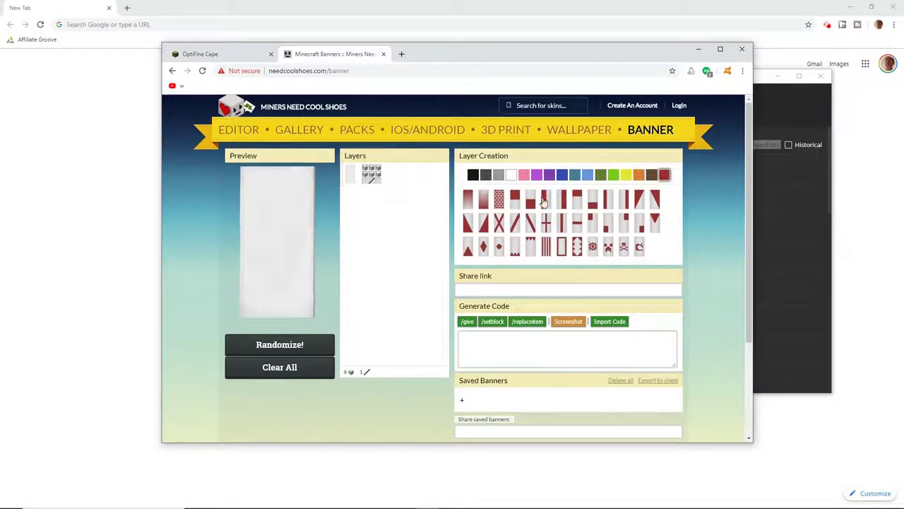
{"action": "left_click", "coordinate": [548, 204]}
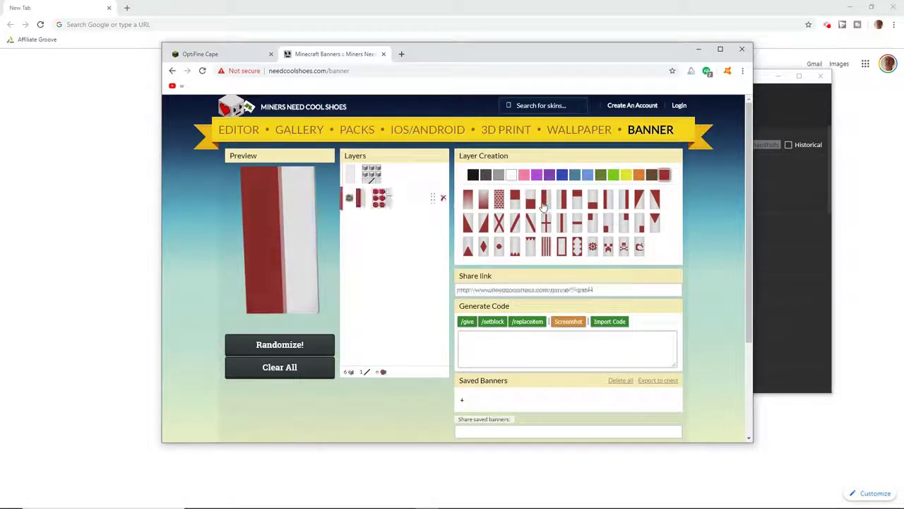
{"action": "left_click", "coordinate": [512, 175]}
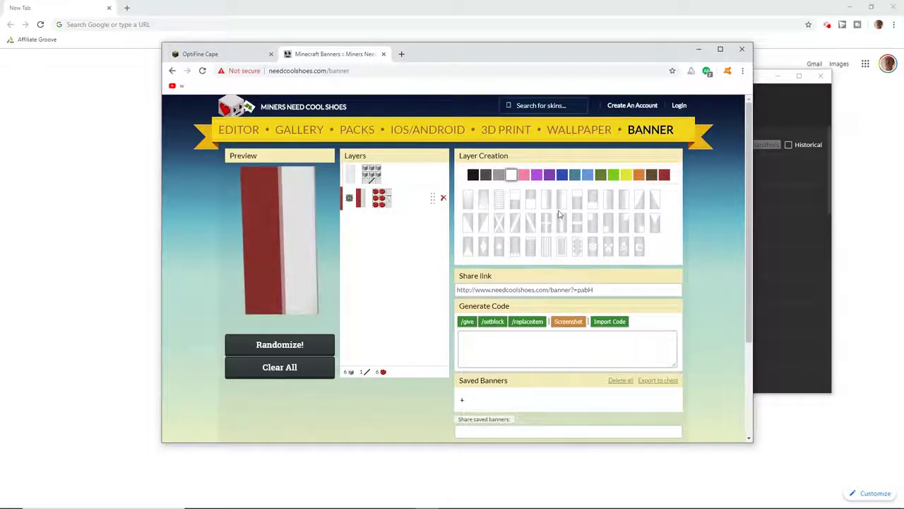
{"action": "left_click", "coordinate": [562, 227]}
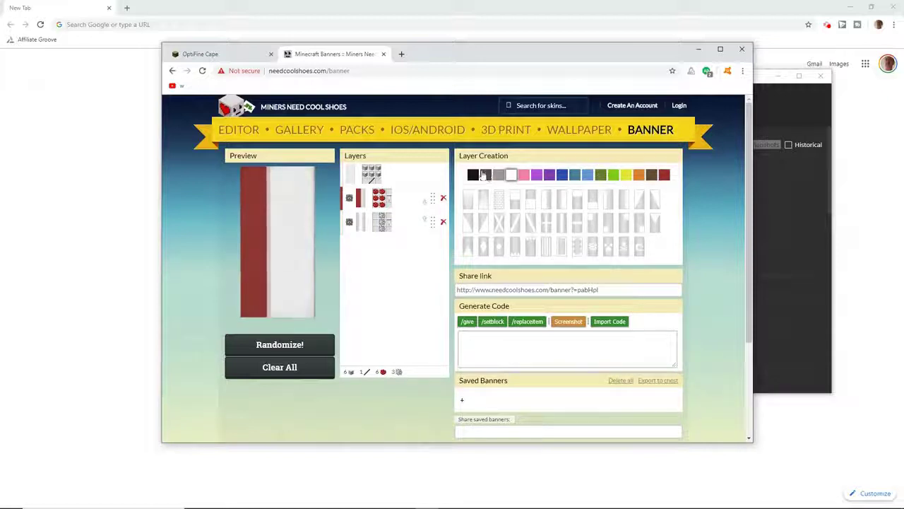
{"action": "left_click", "coordinate": [564, 176]}
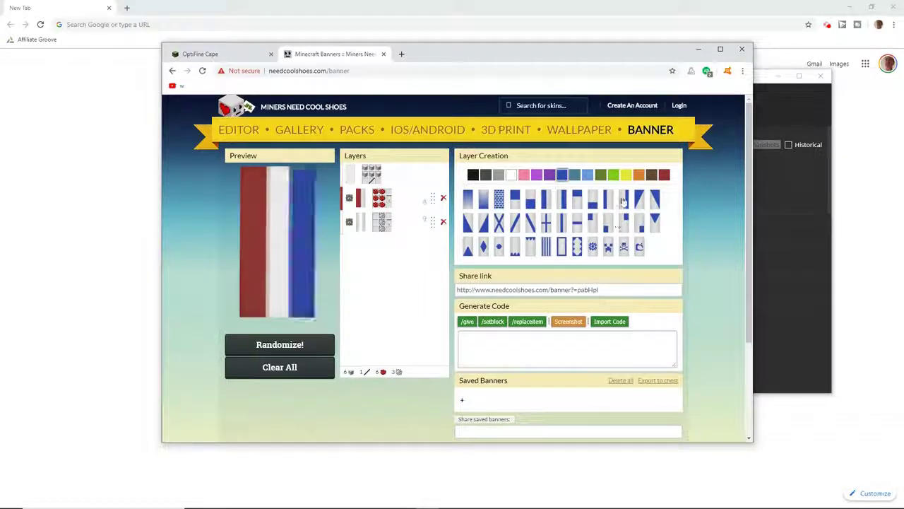
{"action": "left_click", "coordinate": [612, 226]}
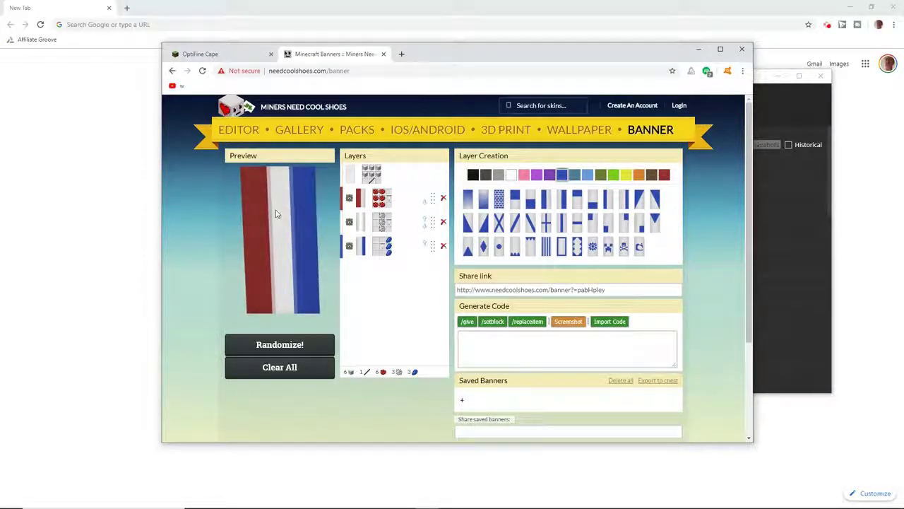
Select the banner's full share link for copying
{"action": "left_click", "coordinate": [627, 291]}
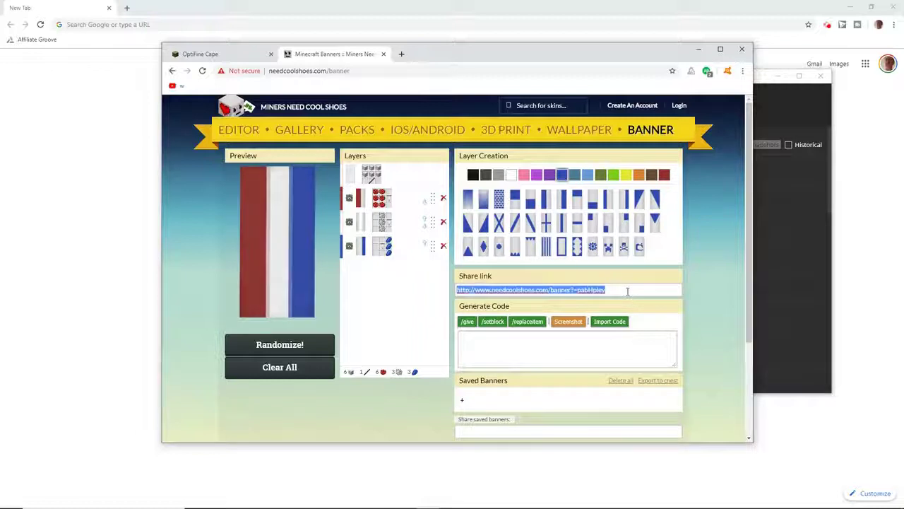
{"action": "left_click", "coordinate": [641, 288]}
{"action": "triple_click", "coordinate": [641, 289]}
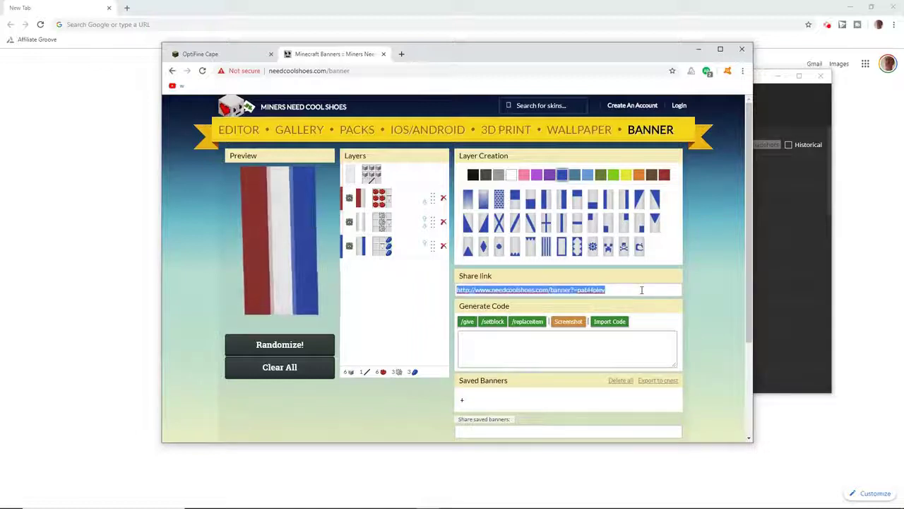
{"action": "left_click", "coordinate": [642, 290]}
{"action": "left_click_drag", "start_coordinate": [641, 290], "coordinate": [437, 301]}
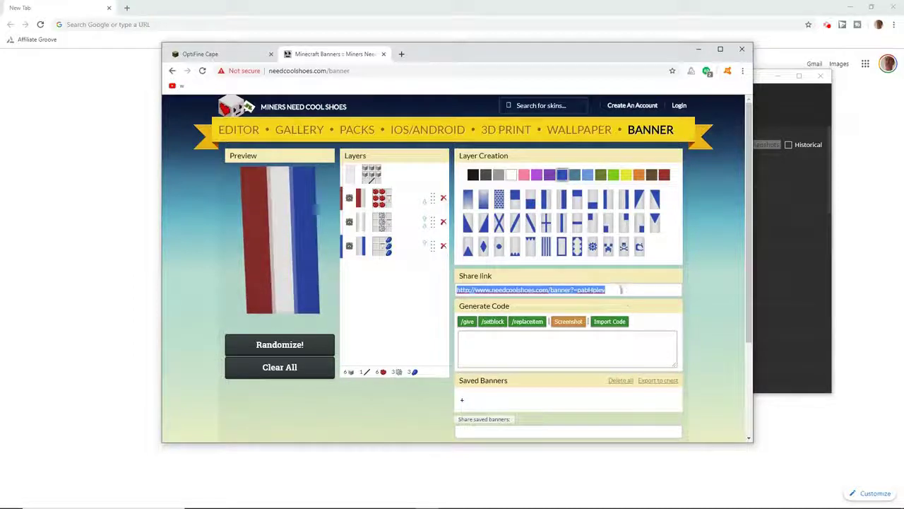
Close the banner tab, paste the share link as the cape URL, save it, and return to Cape
{"action": "left_click", "coordinate": [383, 55]}
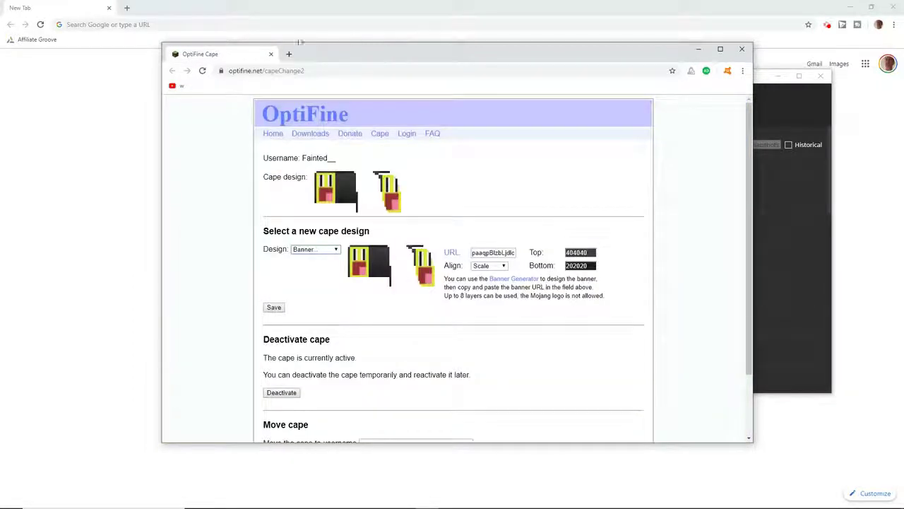
{"action": "triple_click", "coordinate": [508, 252]}
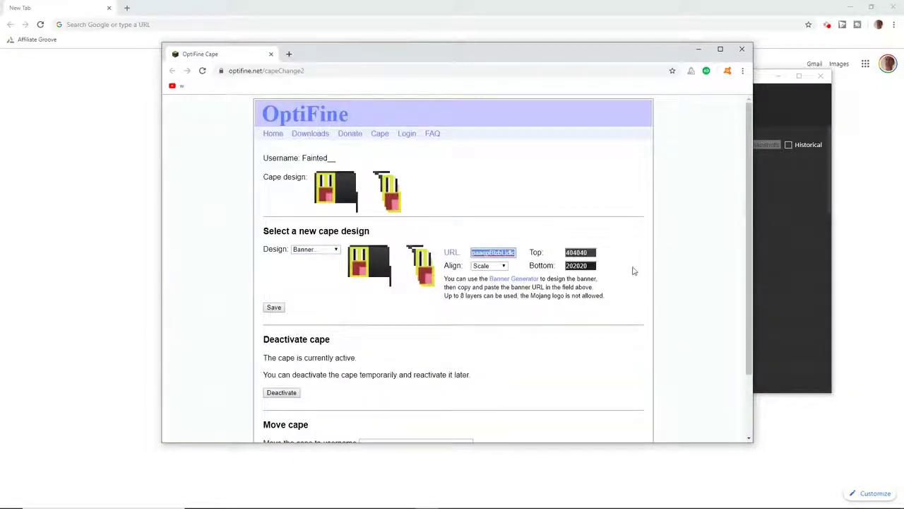
{"action": "key", "text": "ctrl+v"}
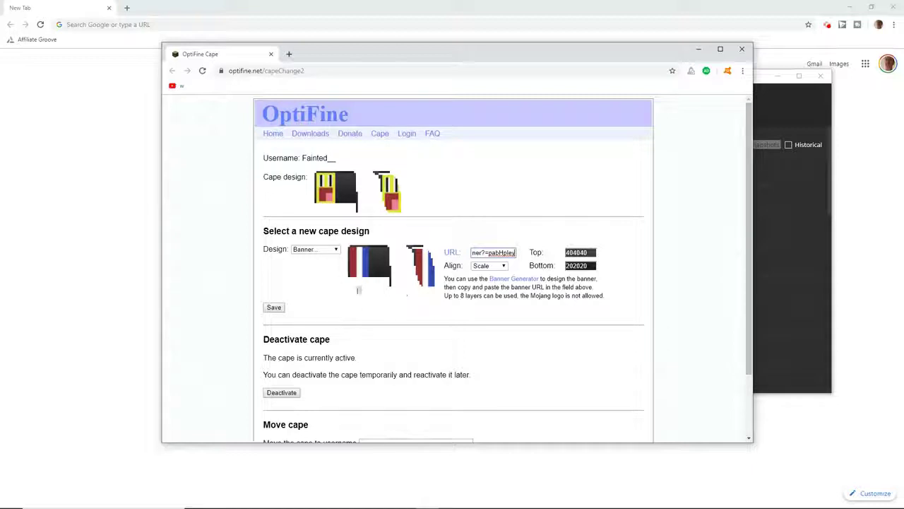
{"action": "left_click", "coordinate": [274, 308]}
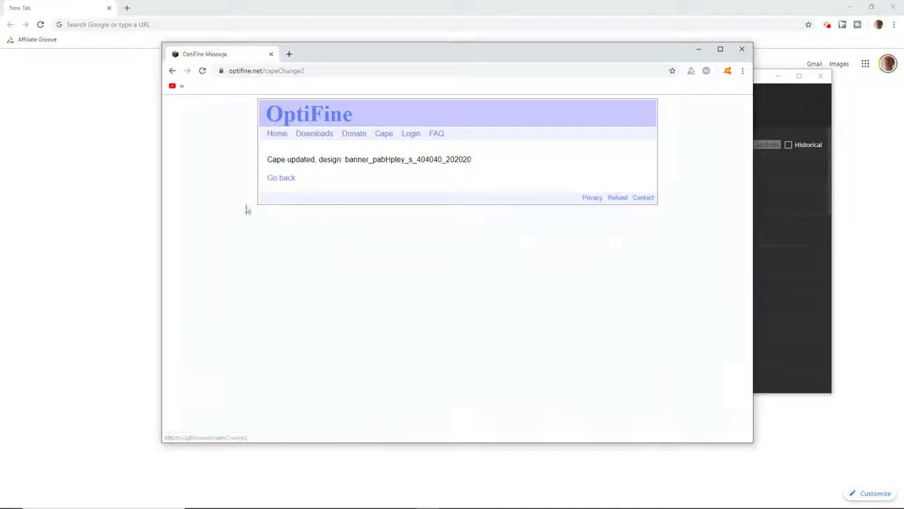
{"action": "left_click", "coordinate": [380, 137]}
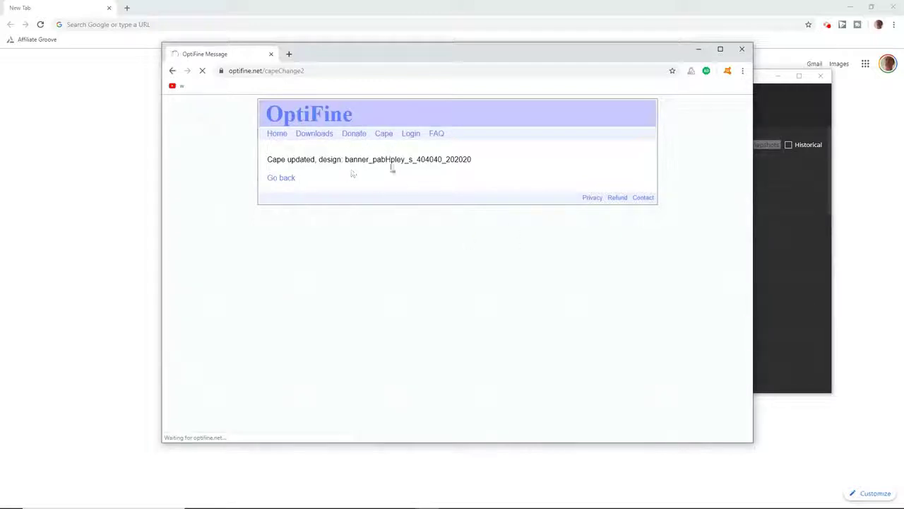